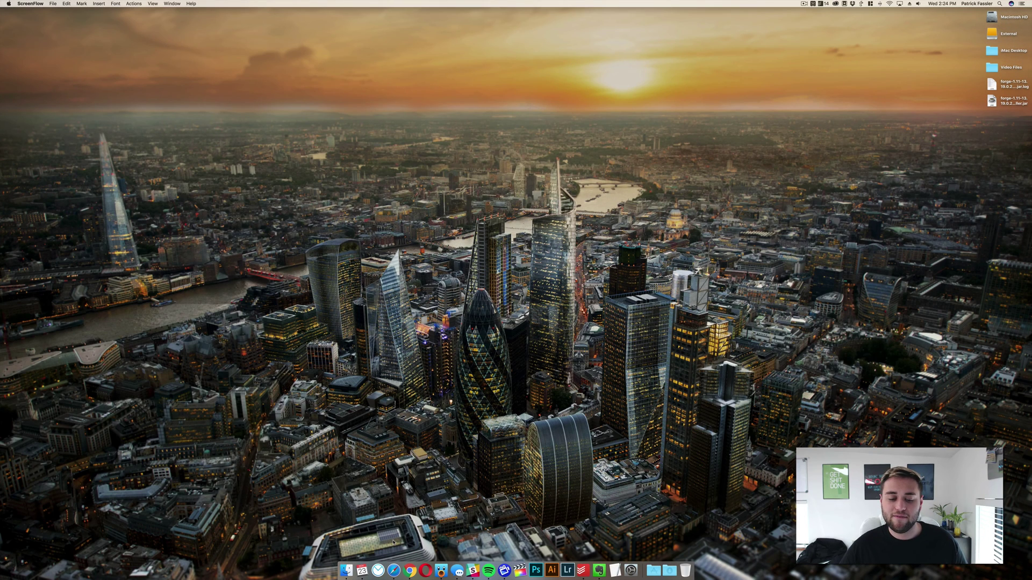
# Switch to Safari and download the latest Forge installer for Minecraft 1.11, skipping the advertisement page.
pyautogui.click(394, 571)
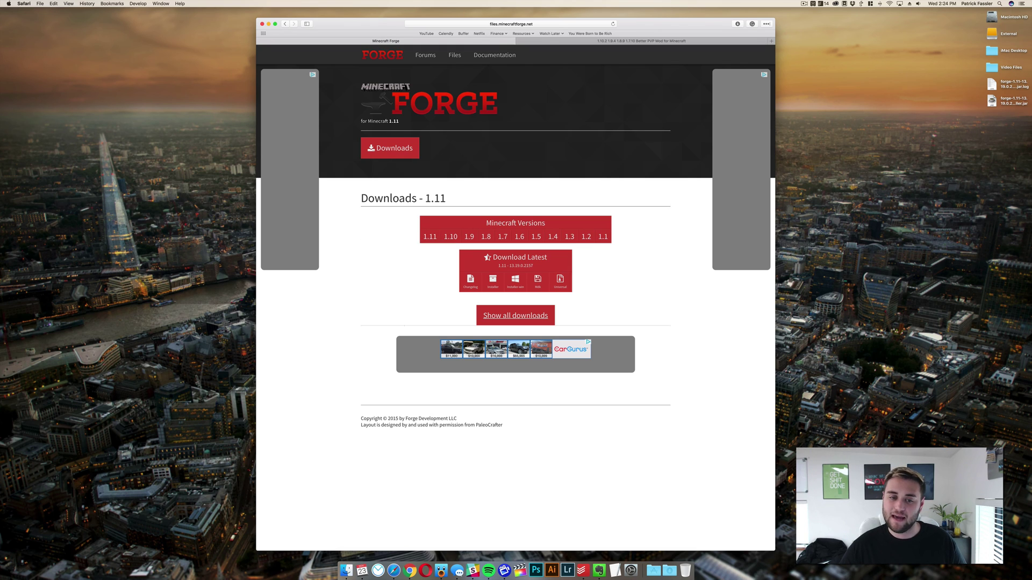
pyautogui.doubleClick(435, 199)
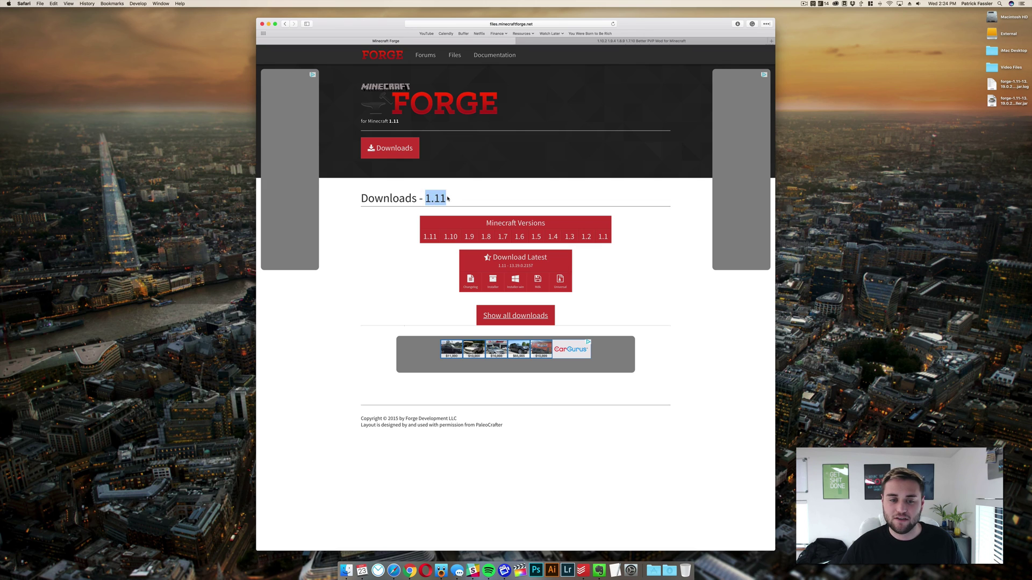
pyautogui.click(357, 198)
pyautogui.moveTo(484, 240)
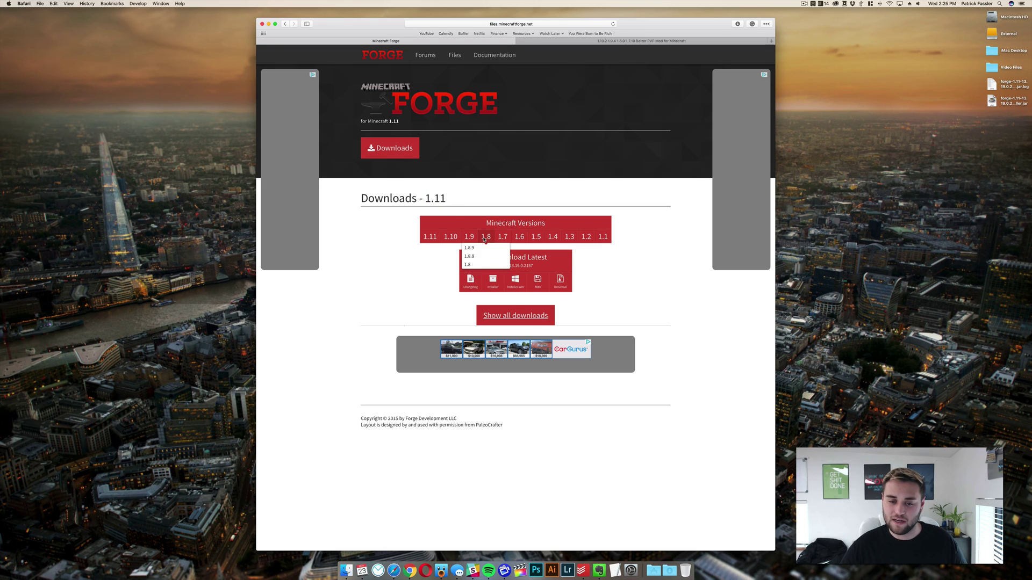
pyautogui.click(493, 285)
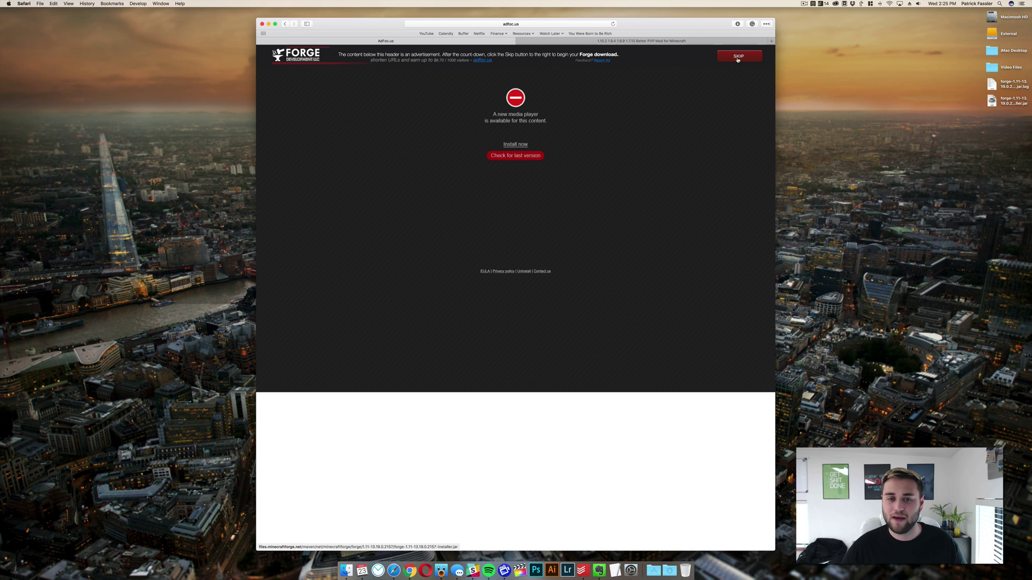
pyautogui.click(737, 58)
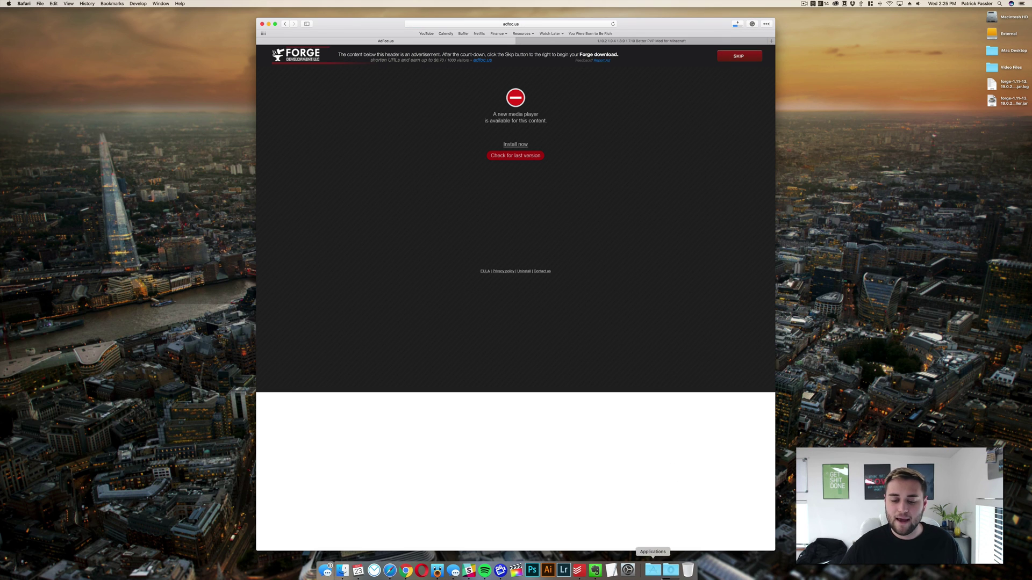
# Move the downloaded Forge installer jar from the downloads to the desktop, replacing the older copy.
pyautogui.click(670, 570)
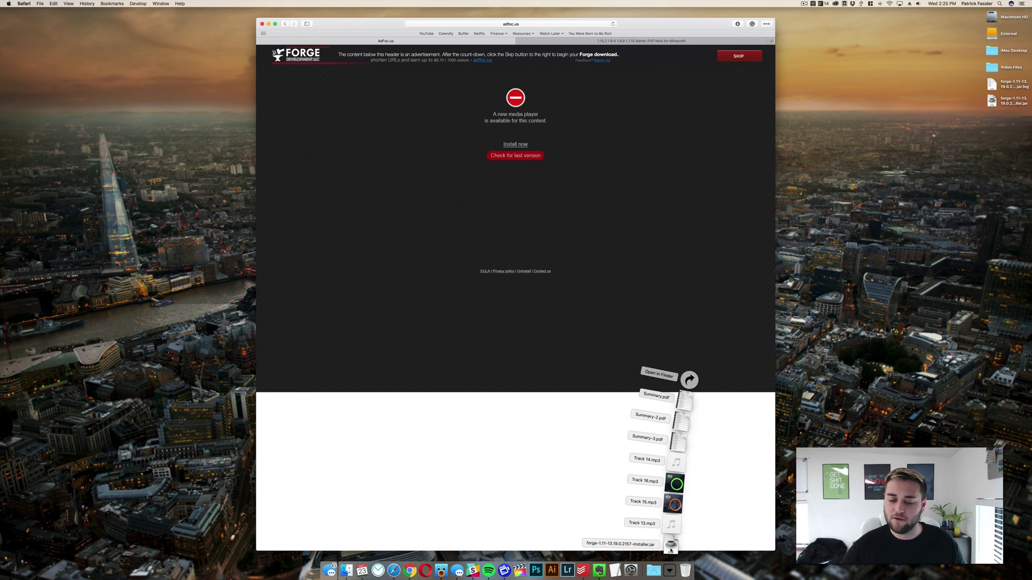
pyautogui.moveTo(670, 547); pyautogui.dragTo(968, 145)
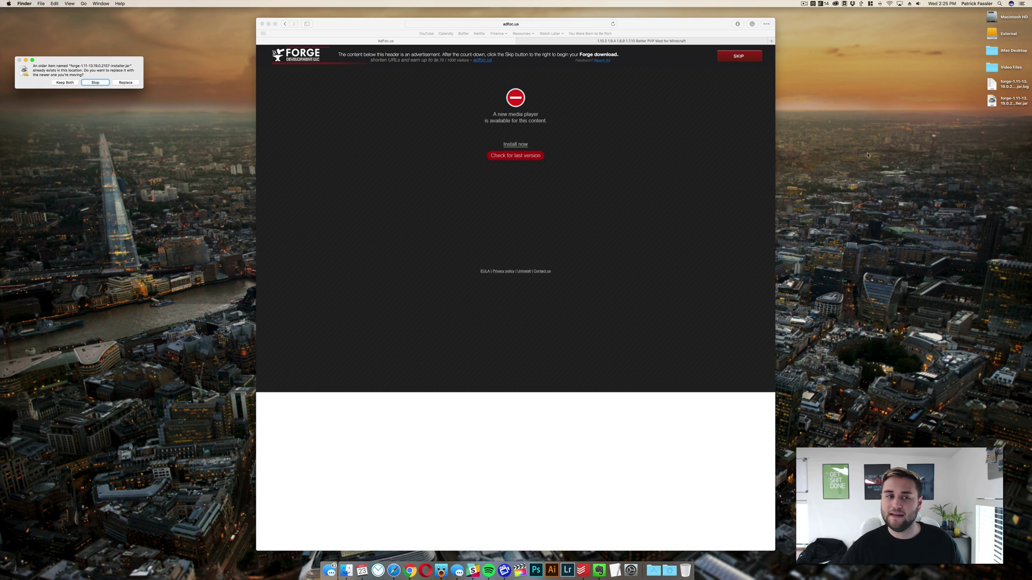
pyautogui.click(126, 82)
# Download the full Better PVP Mod version 1.11.4 for Minecraft 1.11 using its direct download link.
pyautogui.click(618, 42)
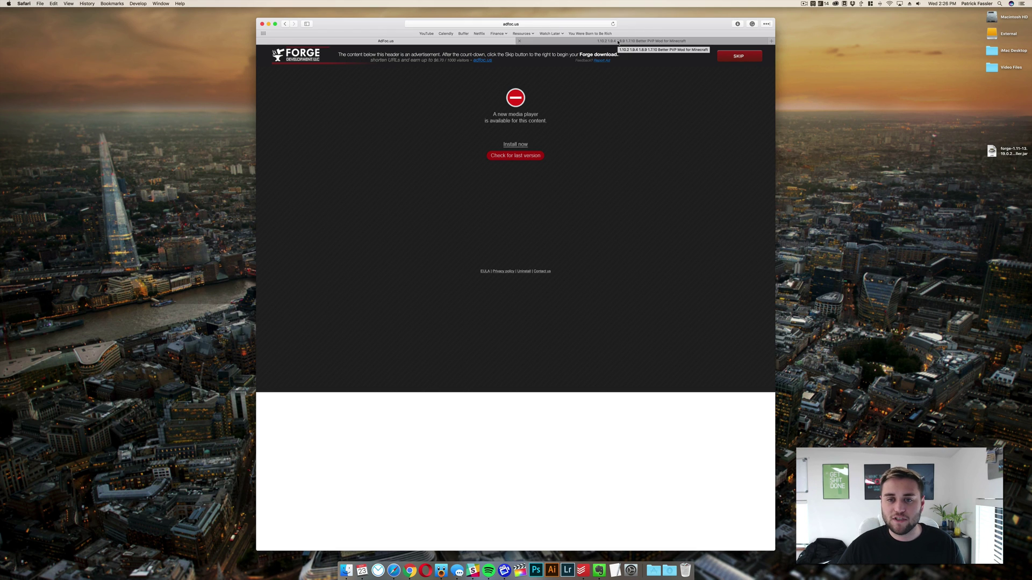
pyautogui.click(618, 42)
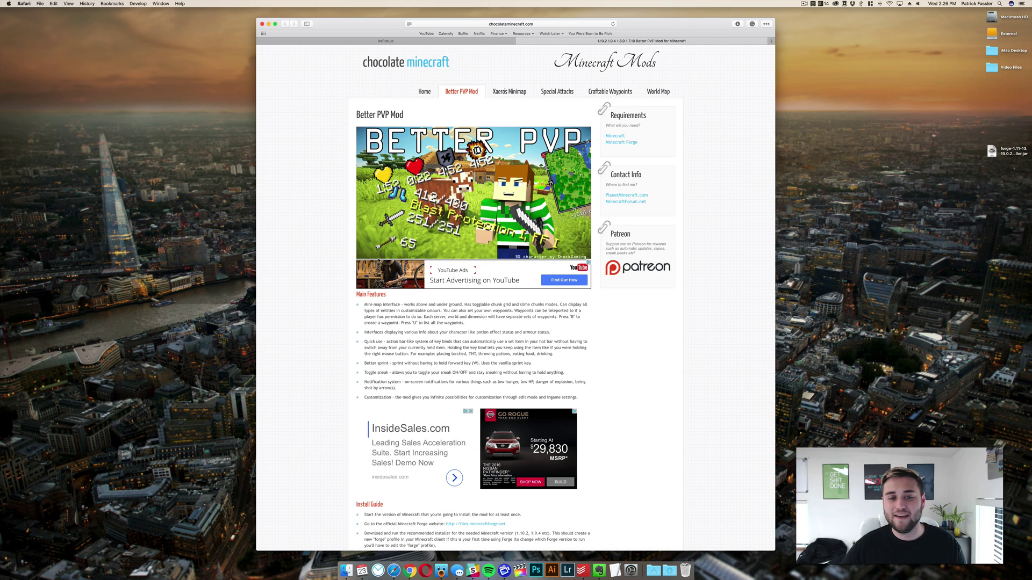
pyautogui.scroll(-2, 378, 259)
pyautogui.scroll(-6, 443, 286)
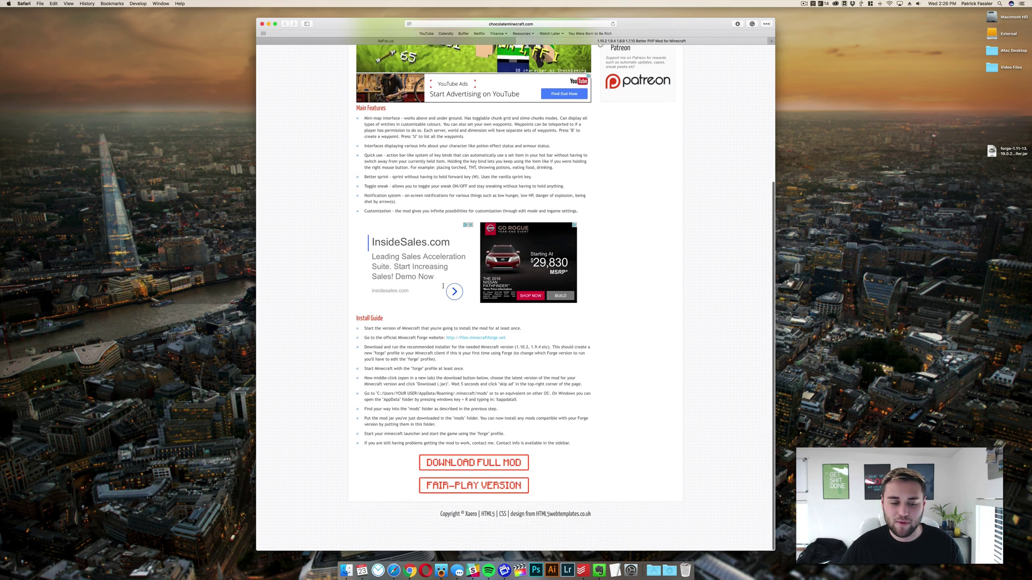
pyautogui.click(442, 467)
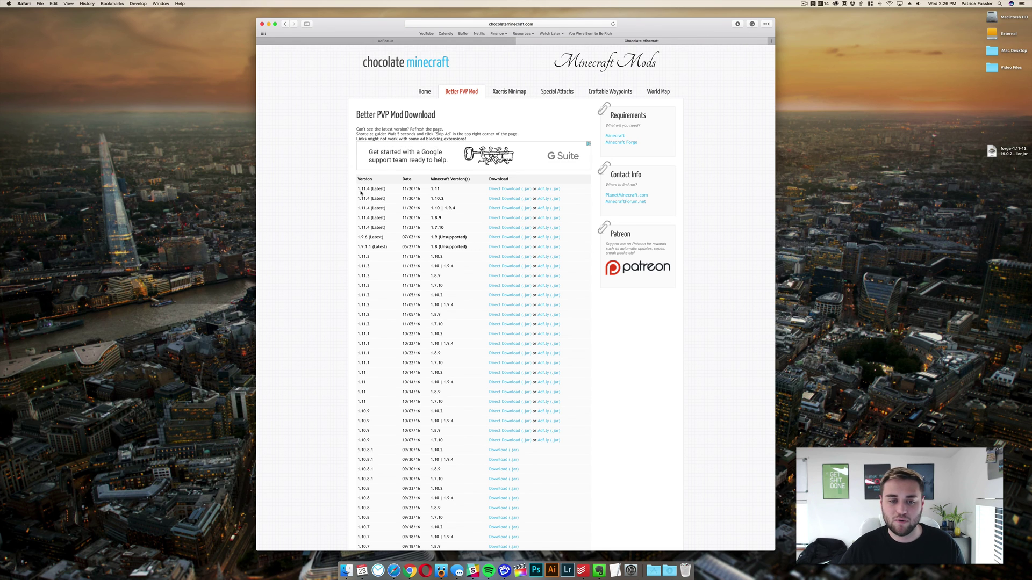
pyautogui.keyDown('super'); pyautogui.click(507, 191); pyautogui.keyUp('super')
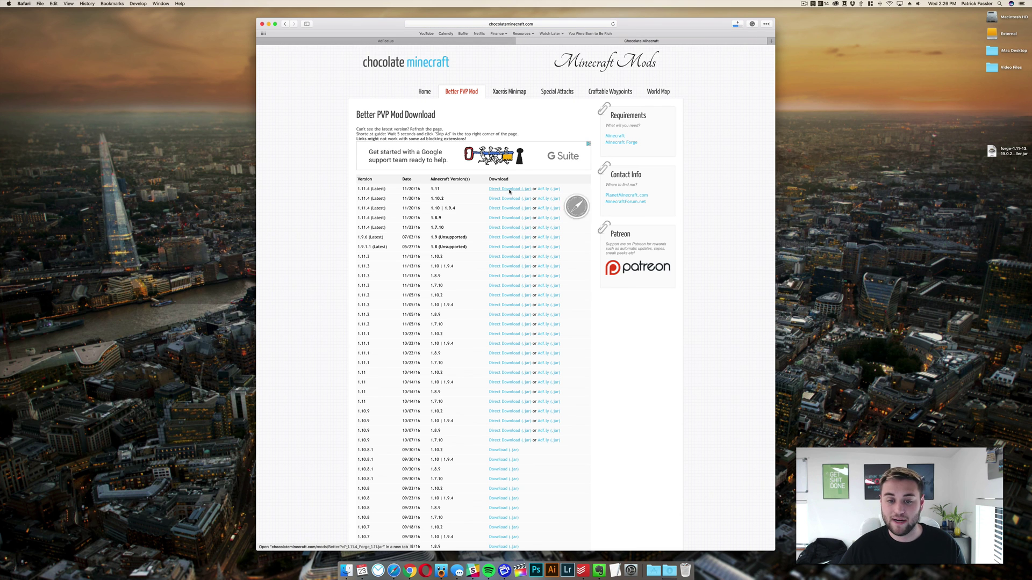
# Hide the browser and move the downloaded BetterPvP jar from the downloads to the desktop.
pyautogui.press('super+h')
pyautogui.click(657, 571)
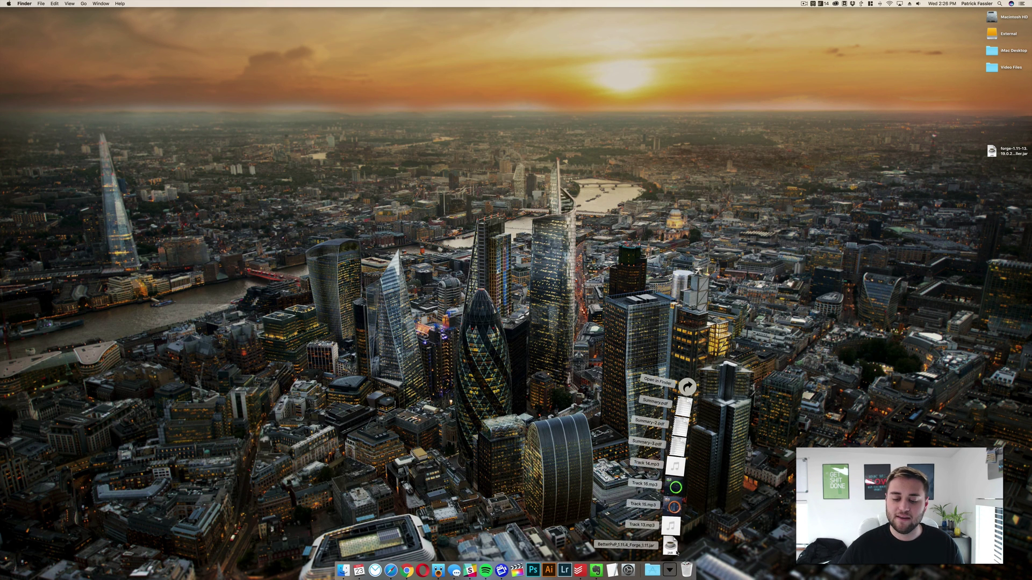
pyautogui.moveTo(672, 543); pyautogui.dragTo(988, 218)
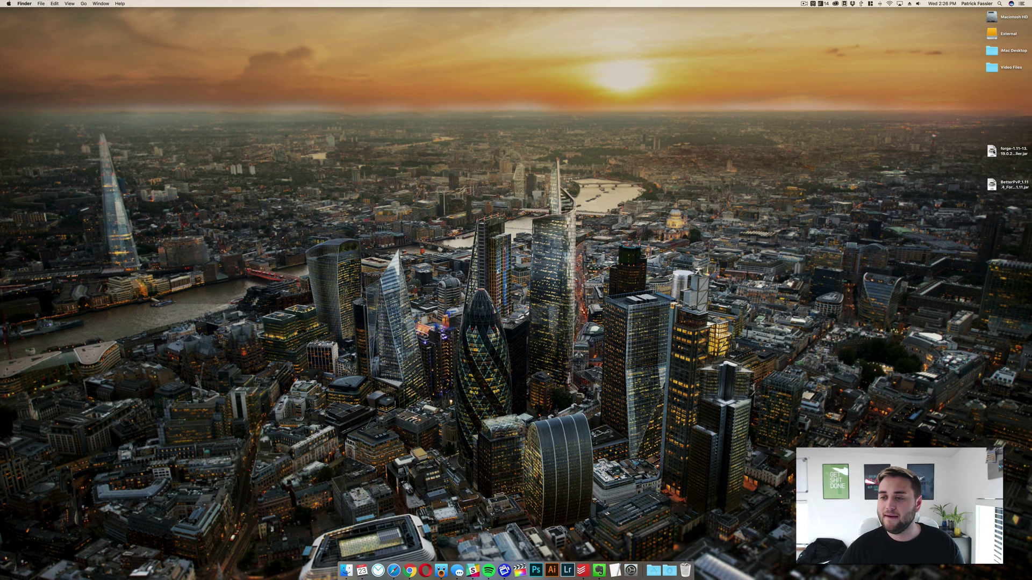
# Run the Forge installer jar by allowing it to open anyway in the Security & Privacy preferences, and close System Preferences.
pyautogui.doubleClick(992, 152)
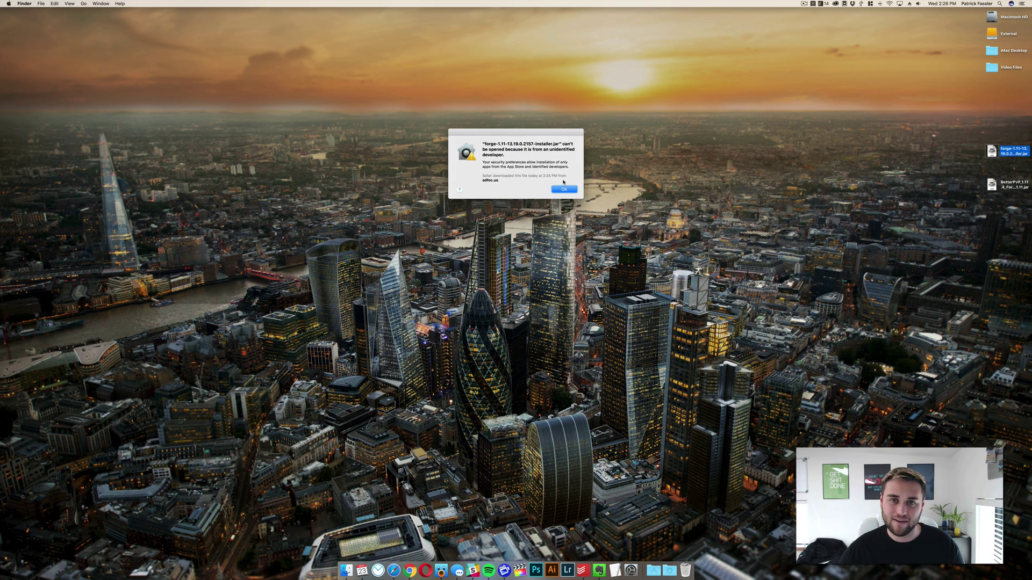
pyautogui.click(563, 190)
pyautogui.click(631, 570)
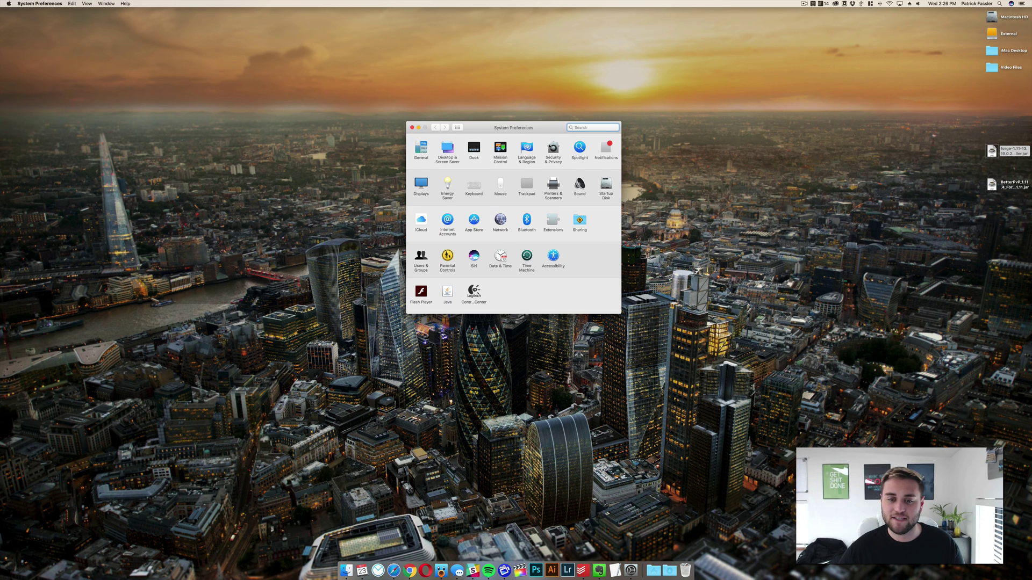
pyautogui.click(553, 150)
pyautogui.click(586, 252)
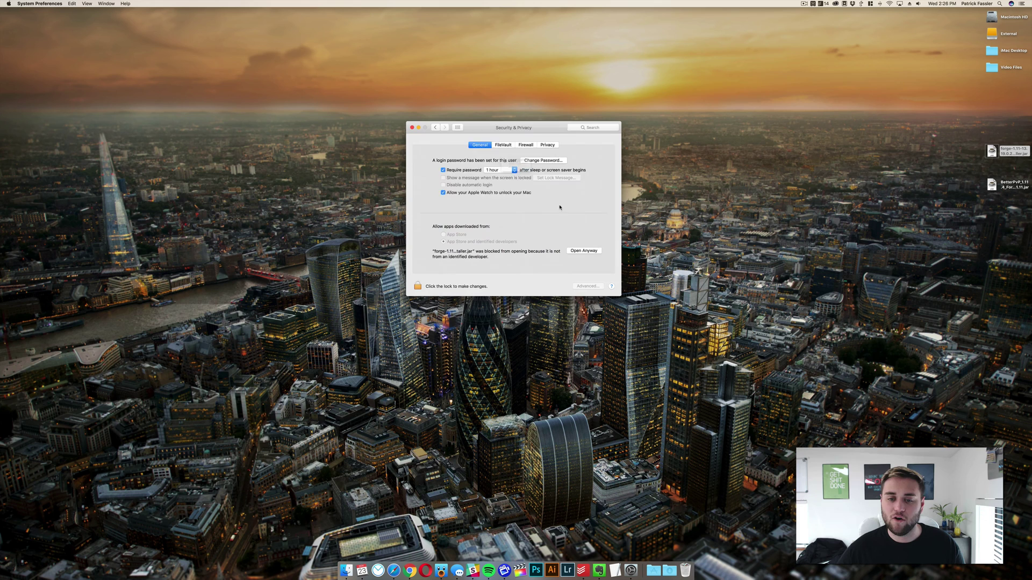
pyautogui.click(540, 185)
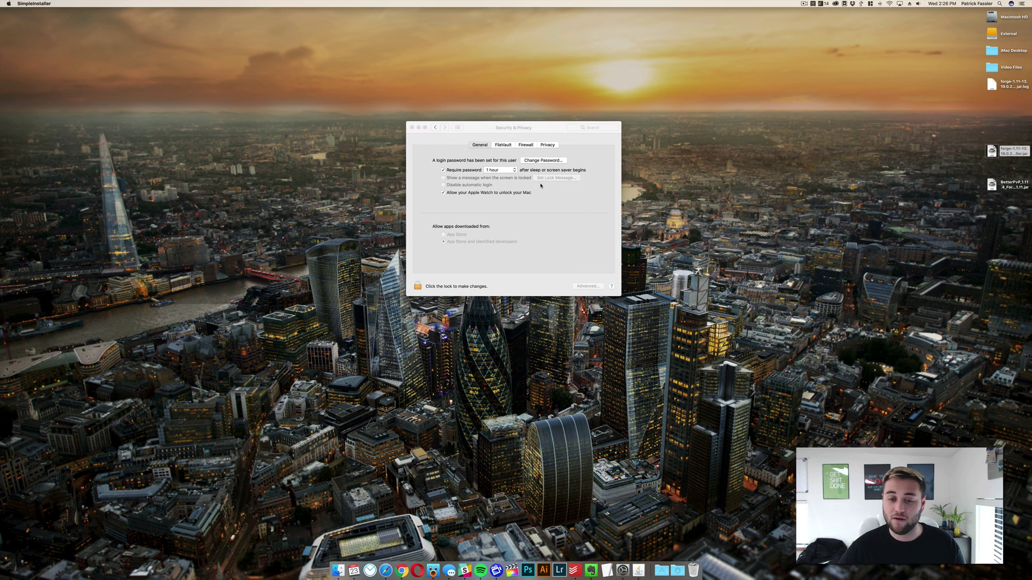
pyautogui.click(483, 130)
pyautogui.click(457, 127)
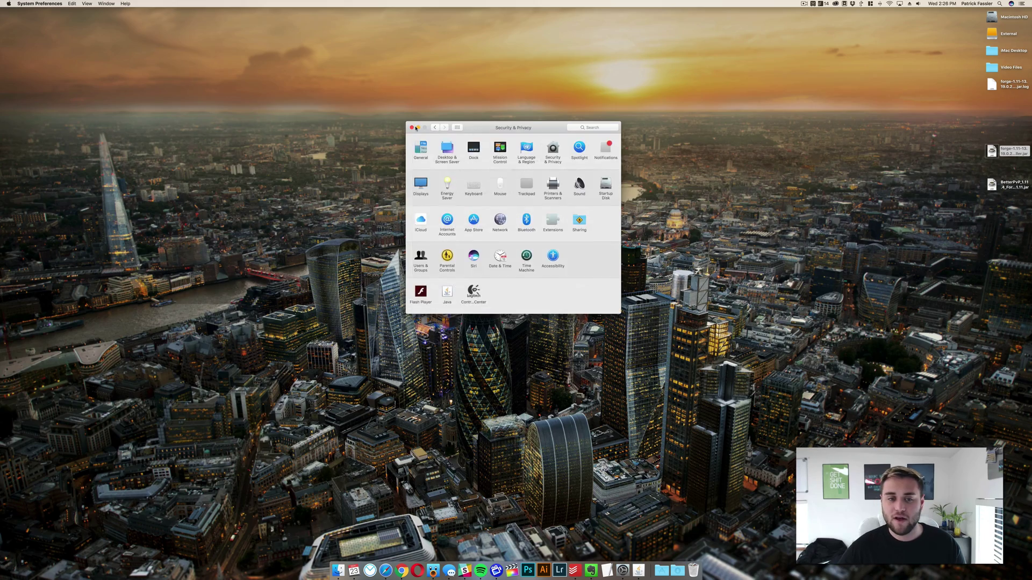
pyautogui.click(411, 127)
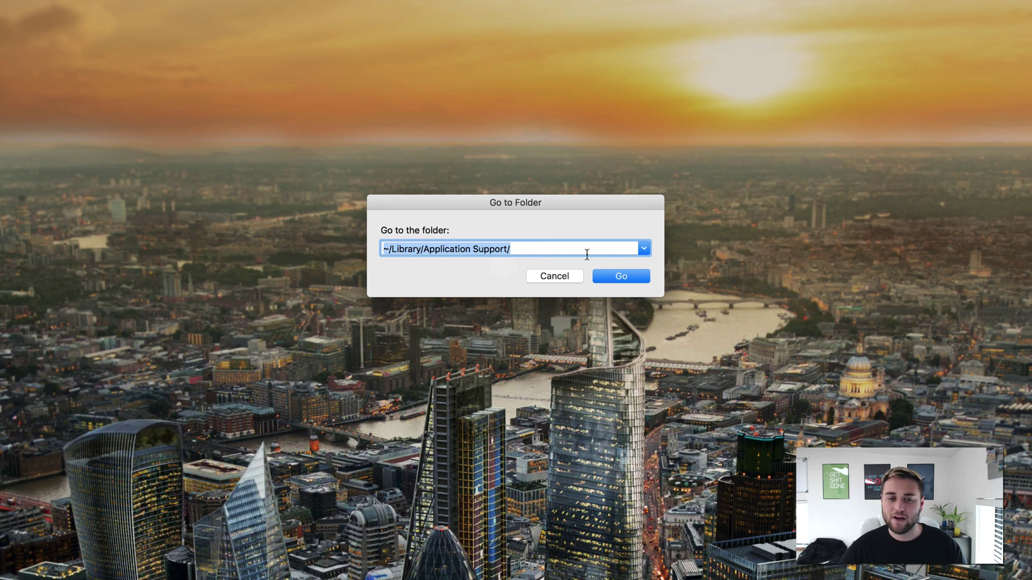
# Go to the ~/Library/Application Support/ folder and open the minecraft folder in it.
pyautogui.click(612, 274)
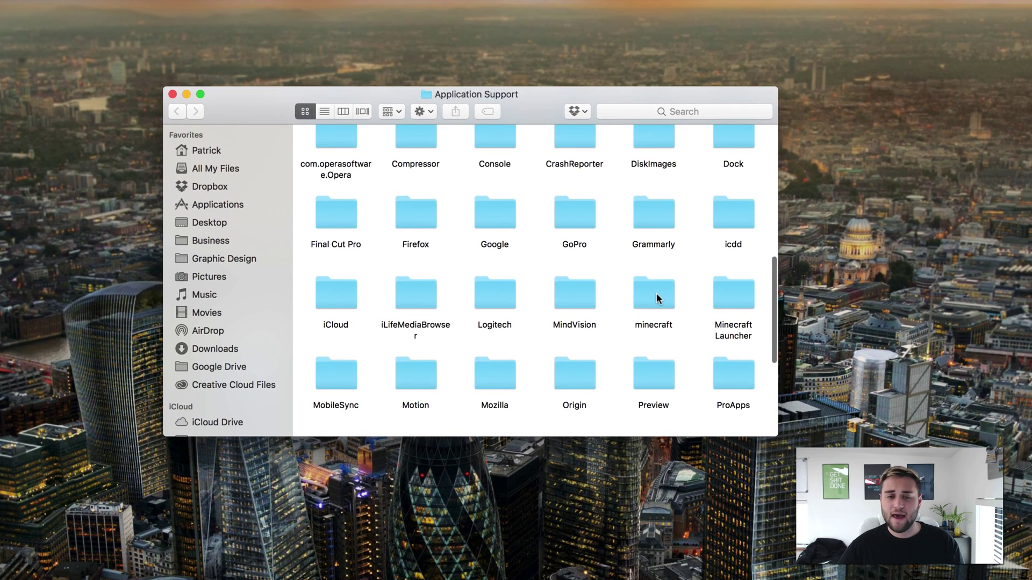
pyautogui.click(657, 433)
pyautogui.doubleClick(657, 291)
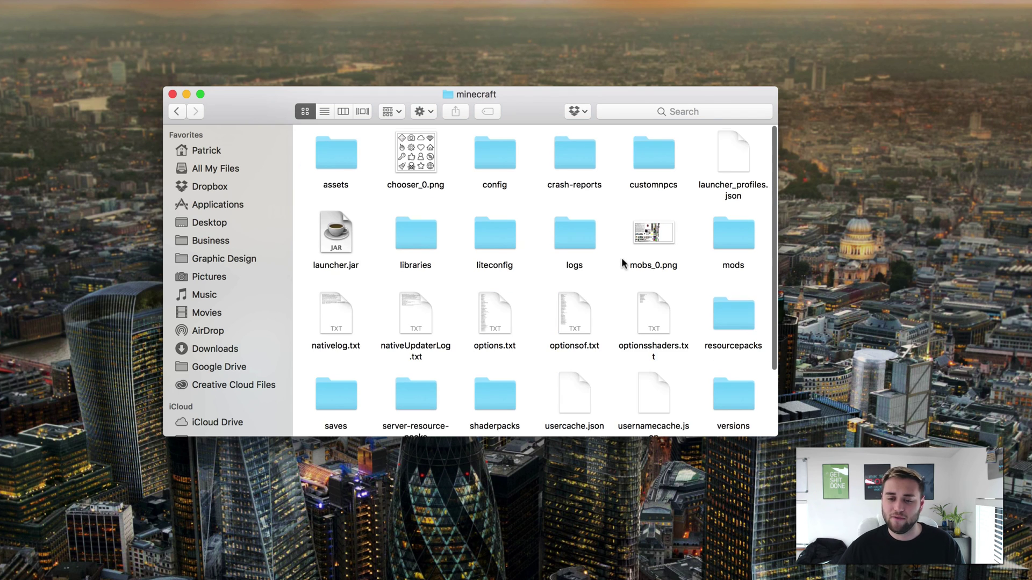
# Delete the existing mods folder from the minecraft folder.
pyautogui.scroll(-2, 622, 260)
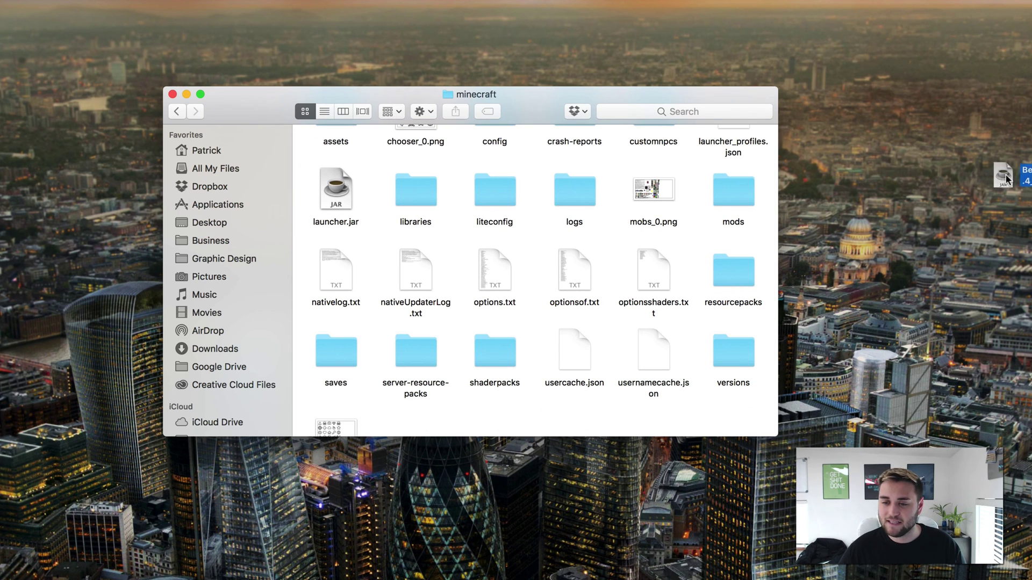
pyautogui.click(997, 189)
pyautogui.click(718, 211)
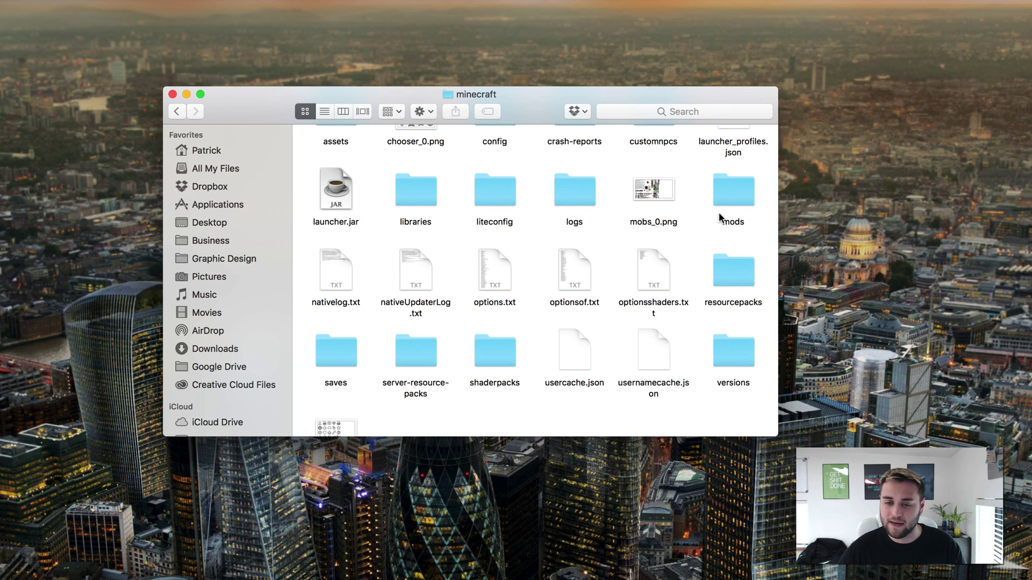
pyautogui.click(740, 191)
pyautogui.press('super+BackSpace')
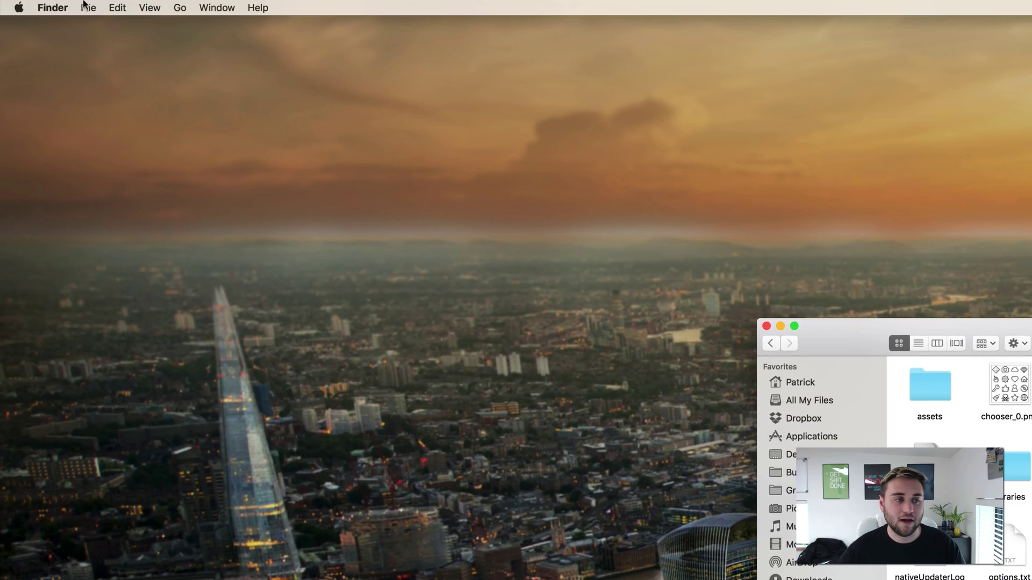
# Create a folder named mods in the minecraft folder and move the BetterPvP jar from the desktop into it.
pyautogui.click(88, 7)
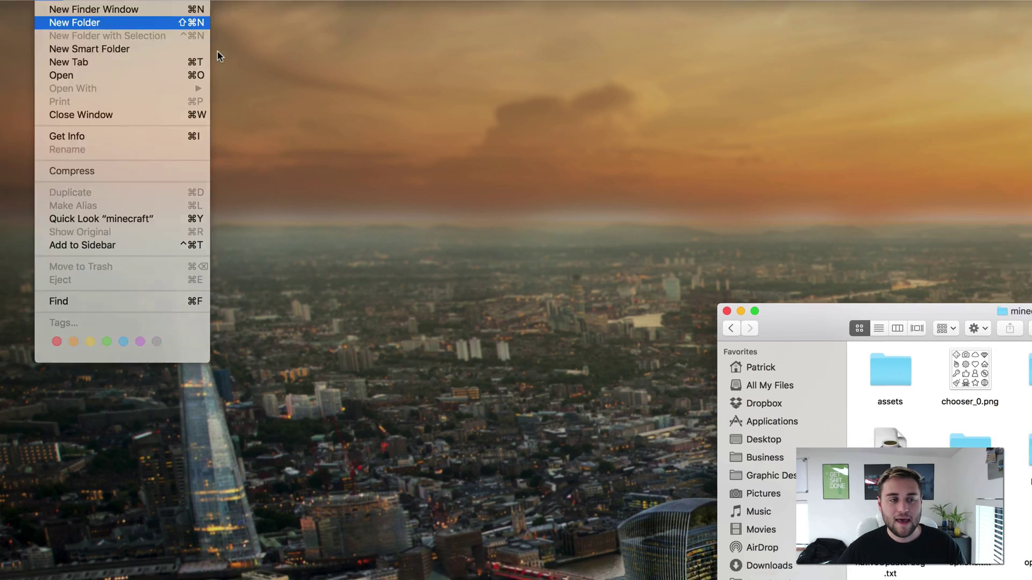
pyautogui.click(101, 38)
pyautogui.write('m')
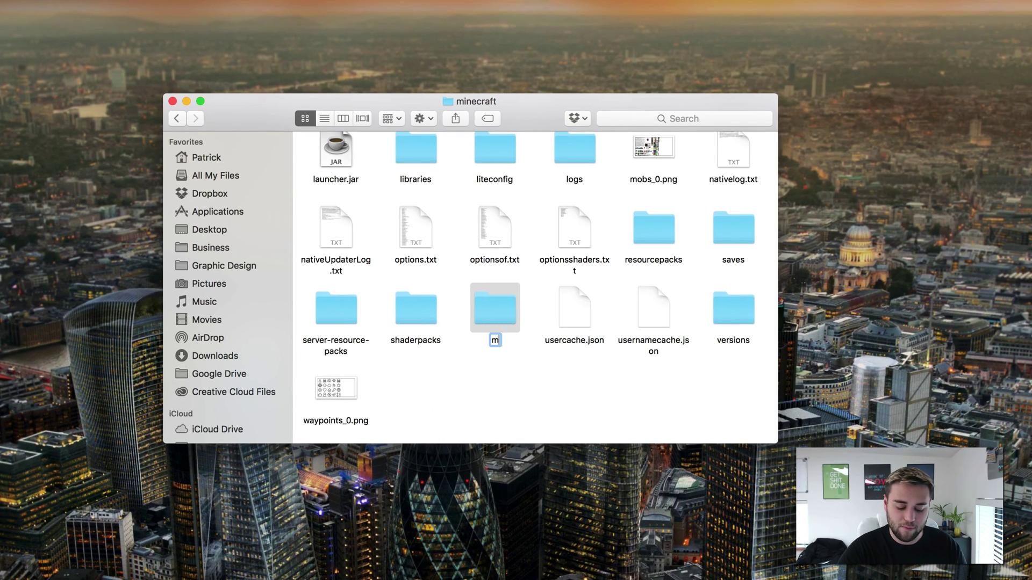
pyautogui.write('ods')
pyautogui.press('Return')
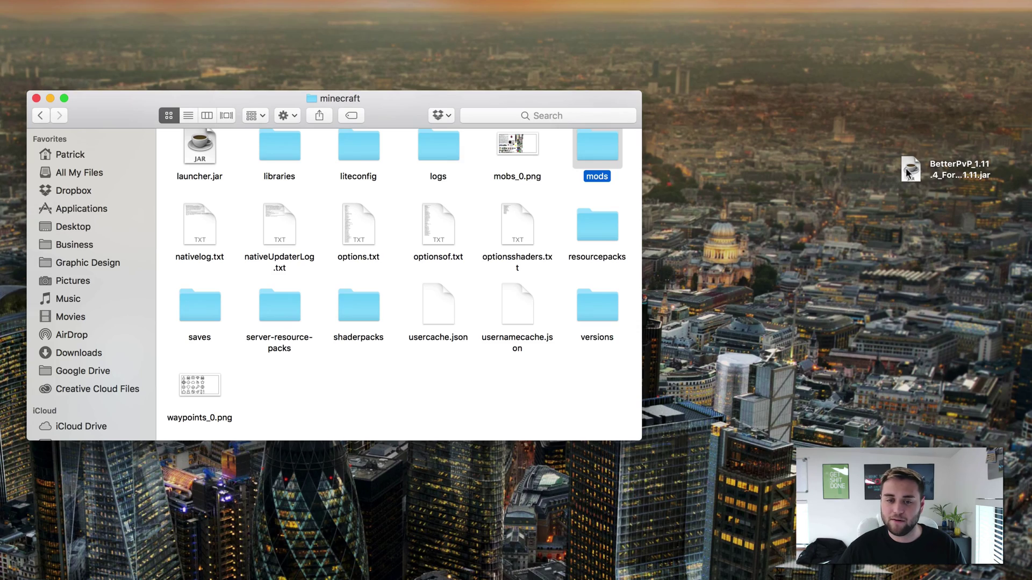
pyautogui.doubleClick(603, 151)
pyautogui.moveTo(909, 171); pyautogui.dragTo(201, 180)
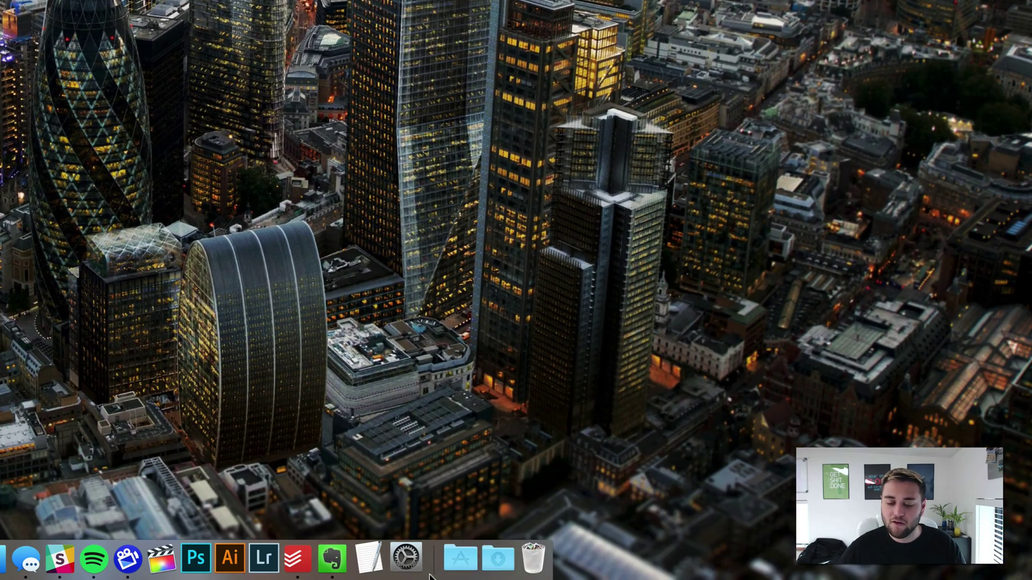
# Open the Minecraft Launcher from the Applications folder and start the game with the forge profile.
pyautogui.click(458, 559)
pyautogui.click(560, 211)
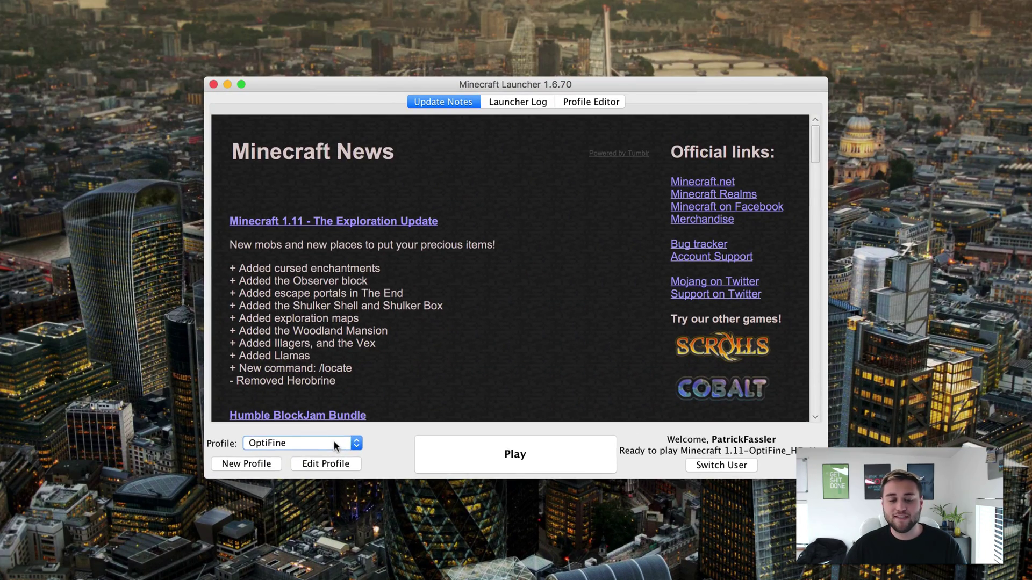
pyautogui.click(27, 152)
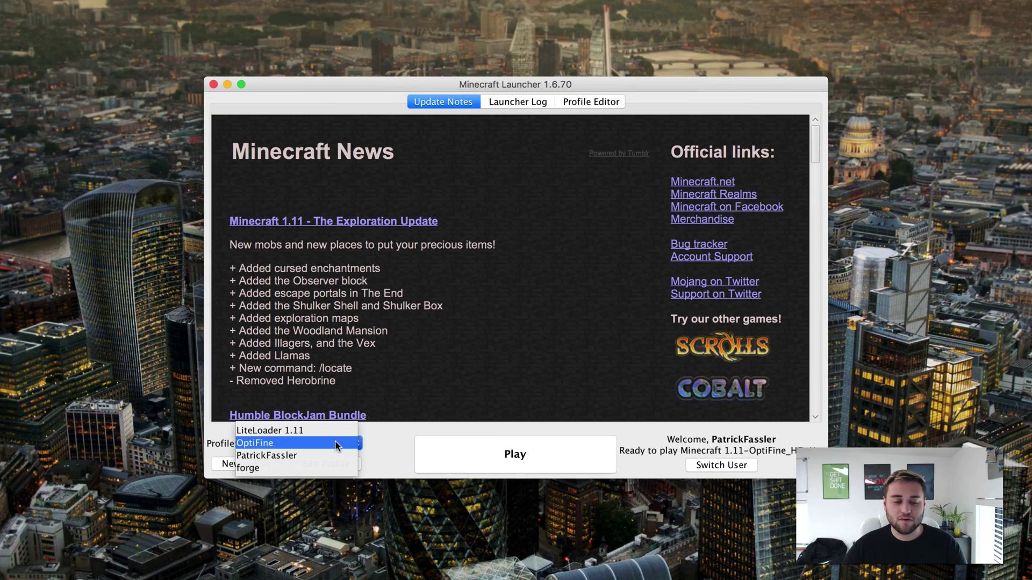
pyautogui.click(299, 467)
pyautogui.click(519, 458)
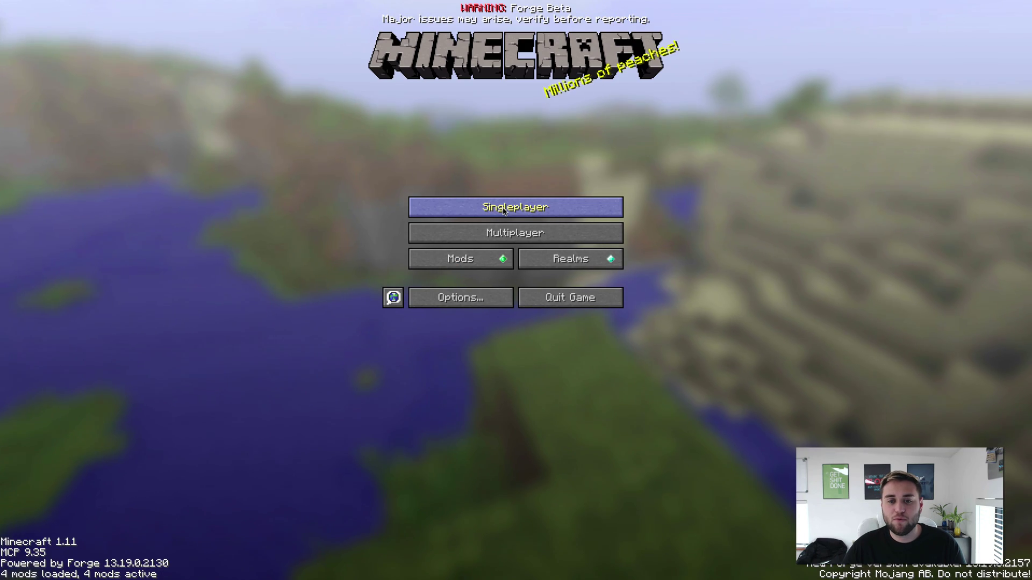
# Load the singleplayer world named Survival to try out the installed mod.
pyautogui.click(513, 207)
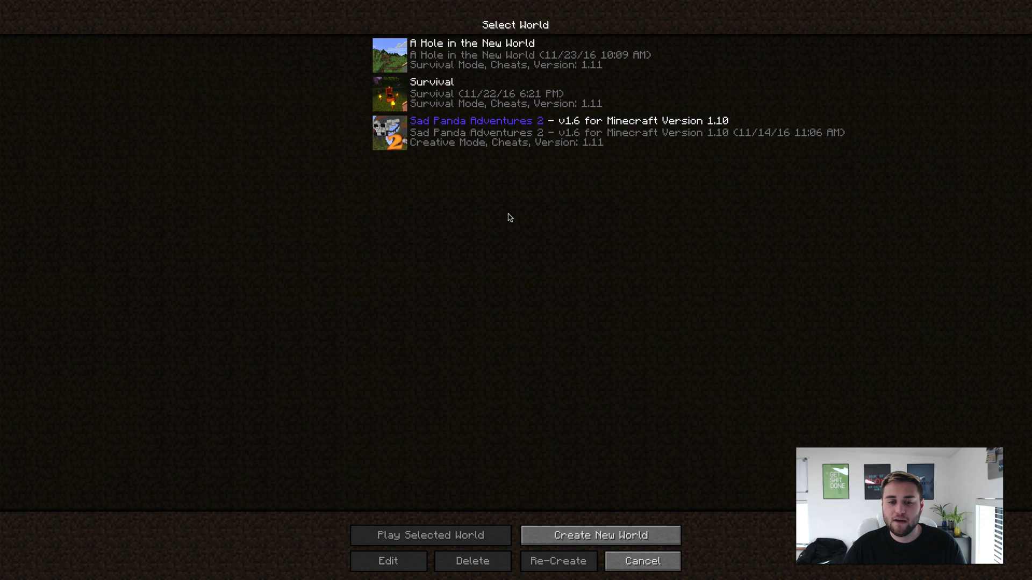
pyautogui.doubleClick(462, 100)
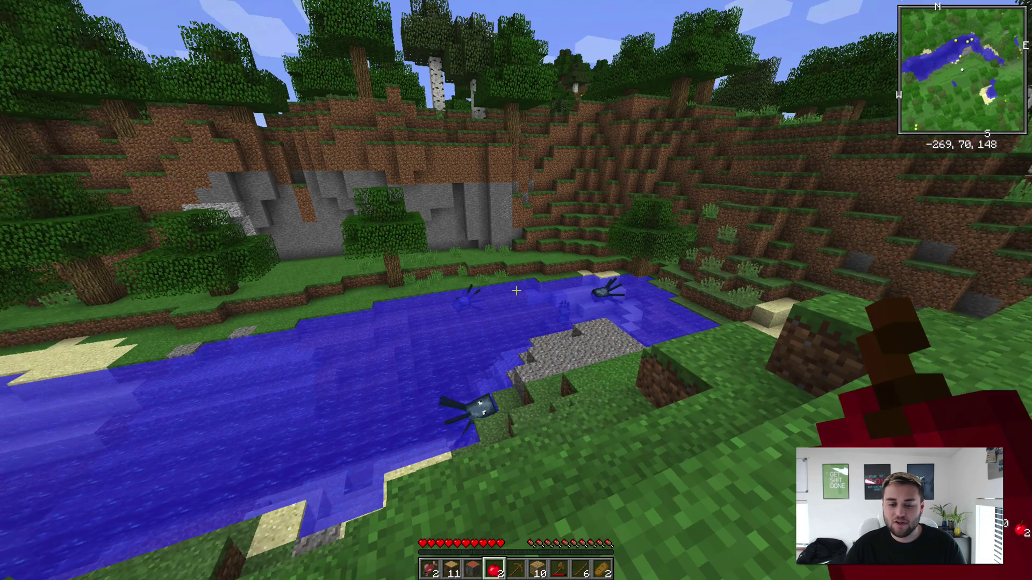
pyautogui.press('Escape')
pyautogui.press('Escape')
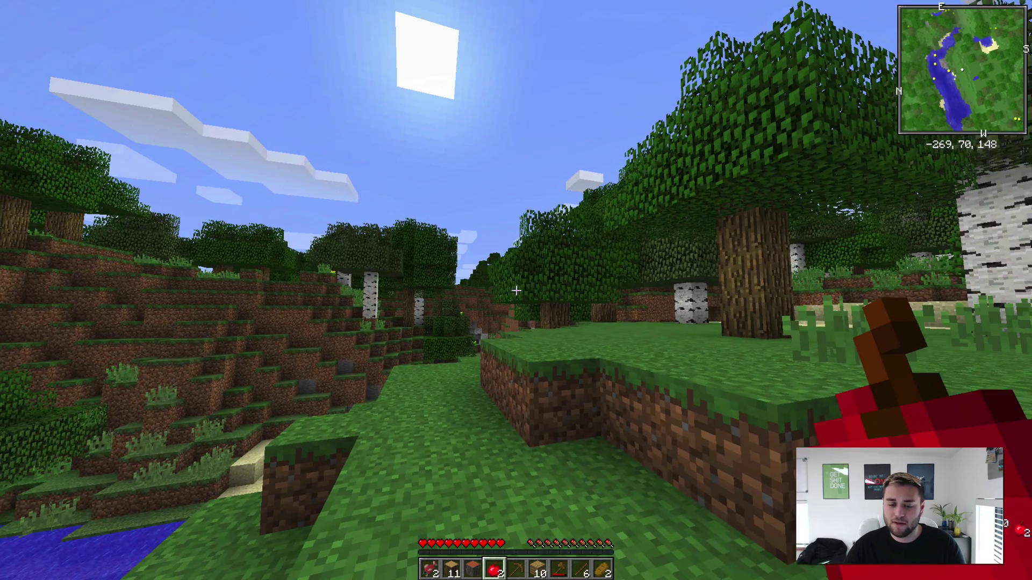